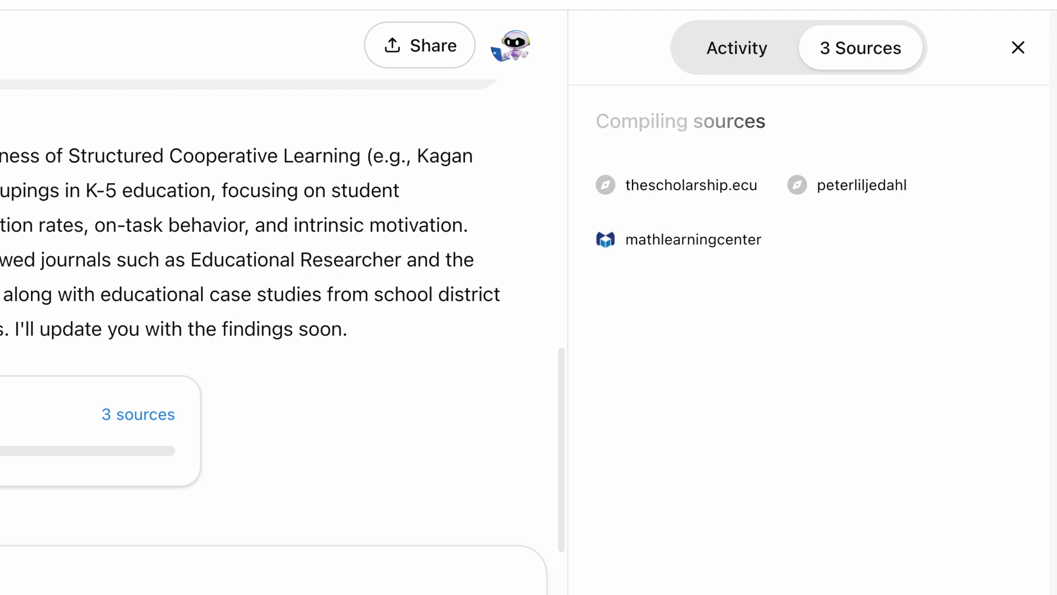
Examine the activity log of the running deep research on cooperative learning versus random grouping in K-5, including its searches and sources read
click(752, 57)
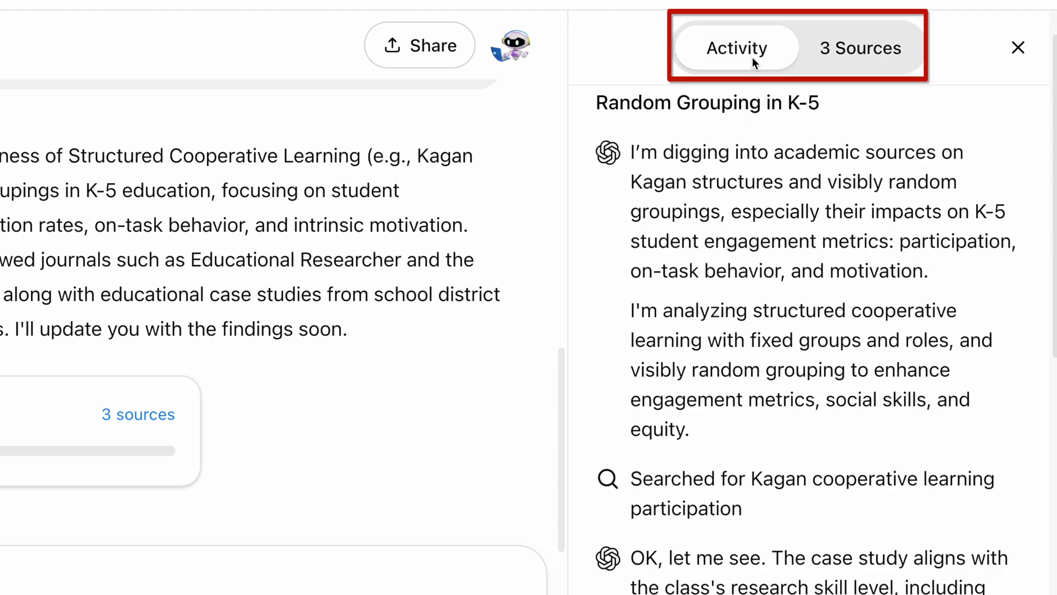
scroll(785, 222, up, 5)
scroll(785, 223, up, 5)
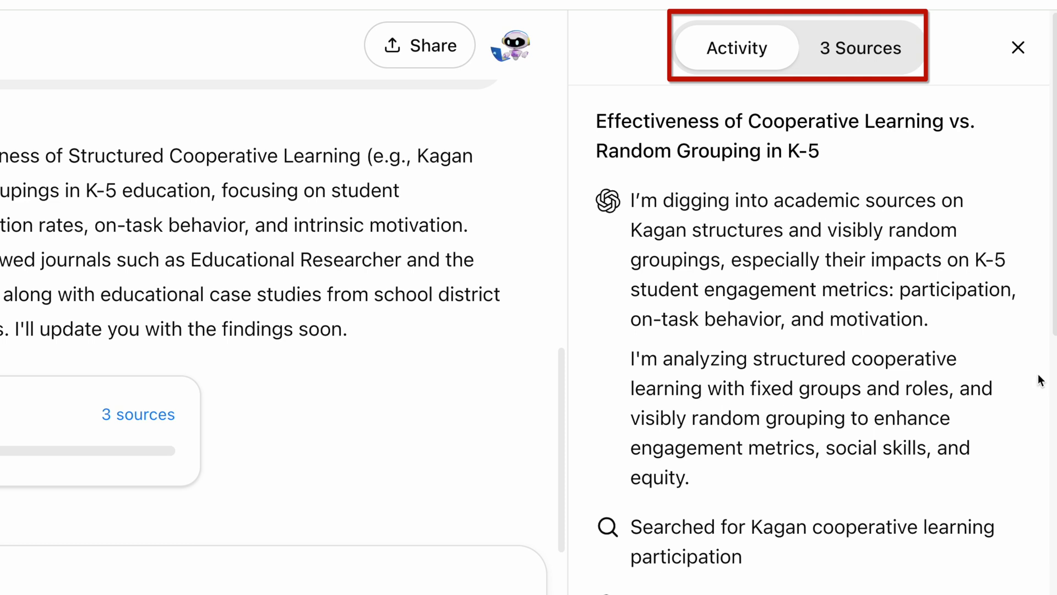
scroll(1040, 380, down, 4)
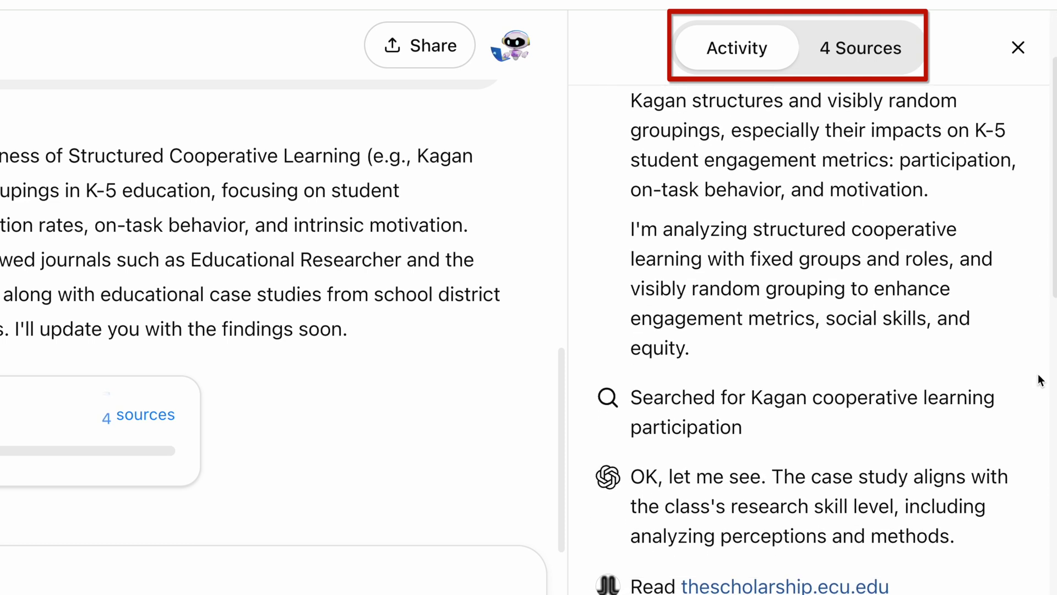
scroll(1040, 380, down, 3)
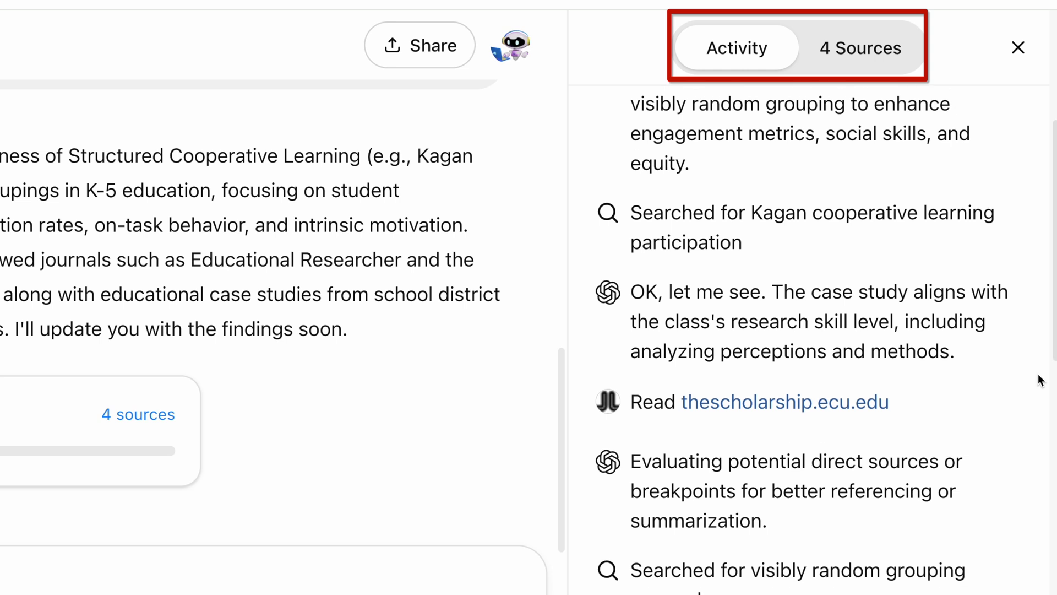
scroll(1040, 380, down, 2)
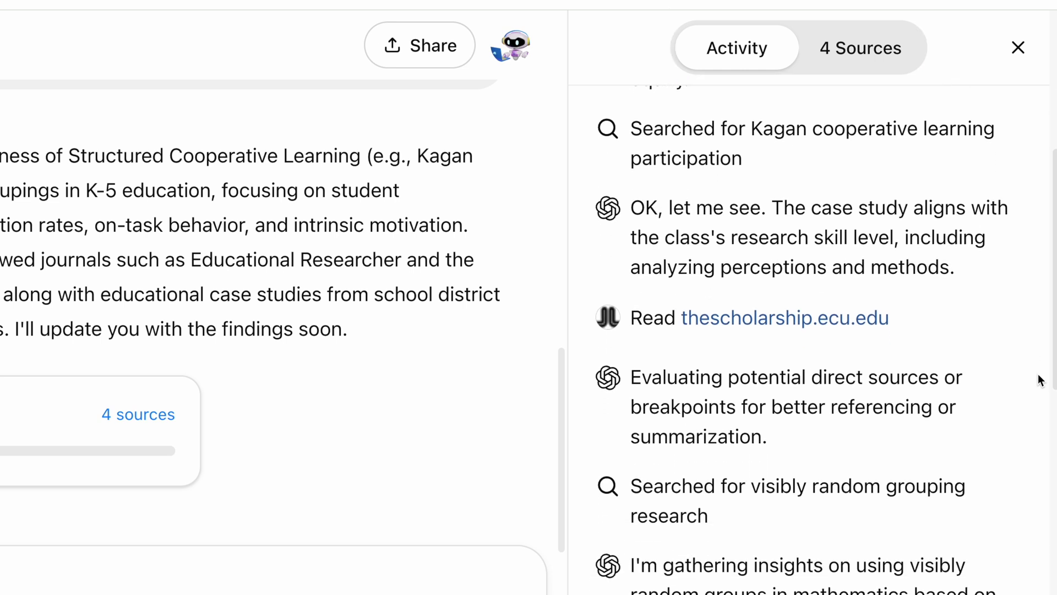
scroll(1040, 380, down, 2)
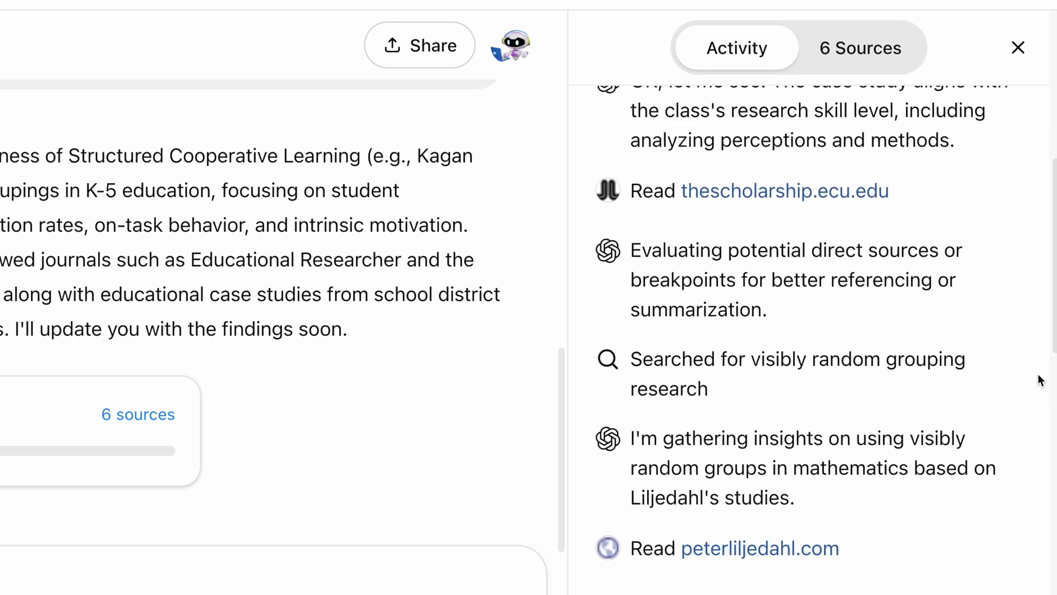
scroll(1040, 379, down, 2)
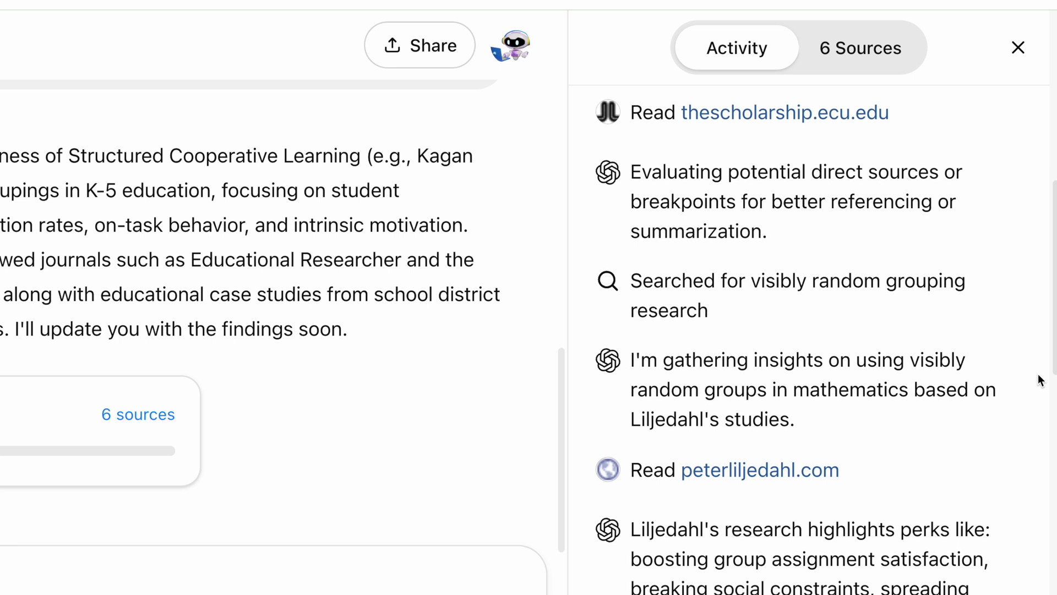
scroll(1040, 380, down, 2)
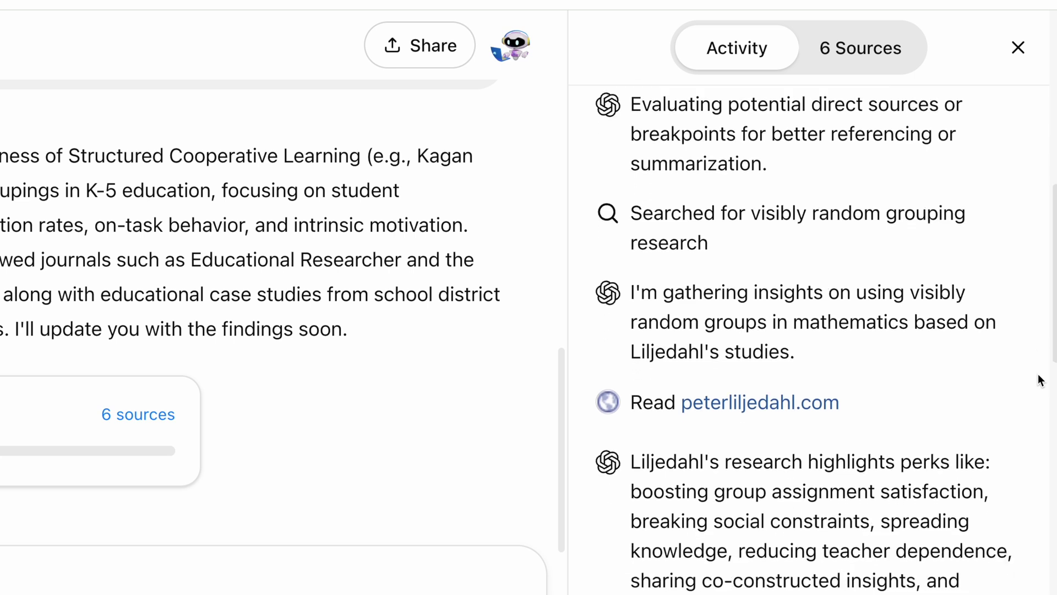
scroll(1040, 380, down, 2)
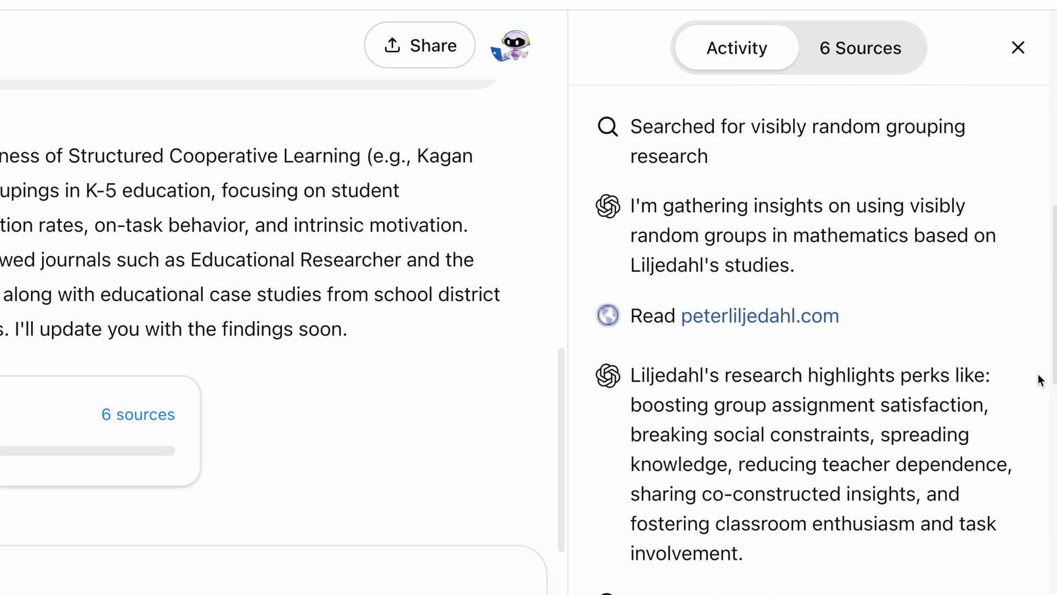
scroll(1040, 380, down, 3)
scroll(1040, 379, down, 3)
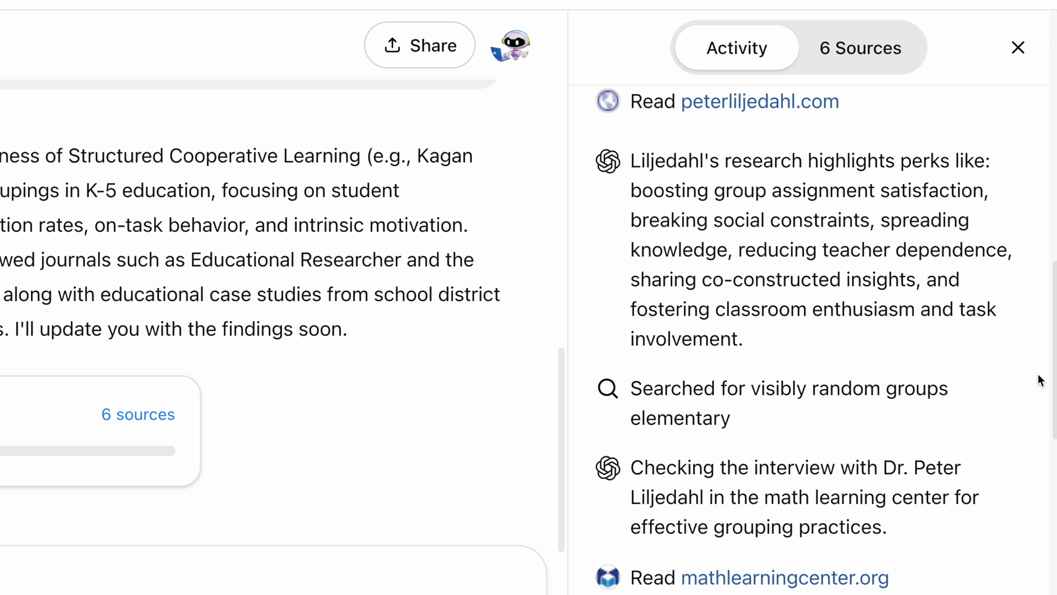
scroll(1040, 380, down, 3)
scroll(1040, 380, down, 3)
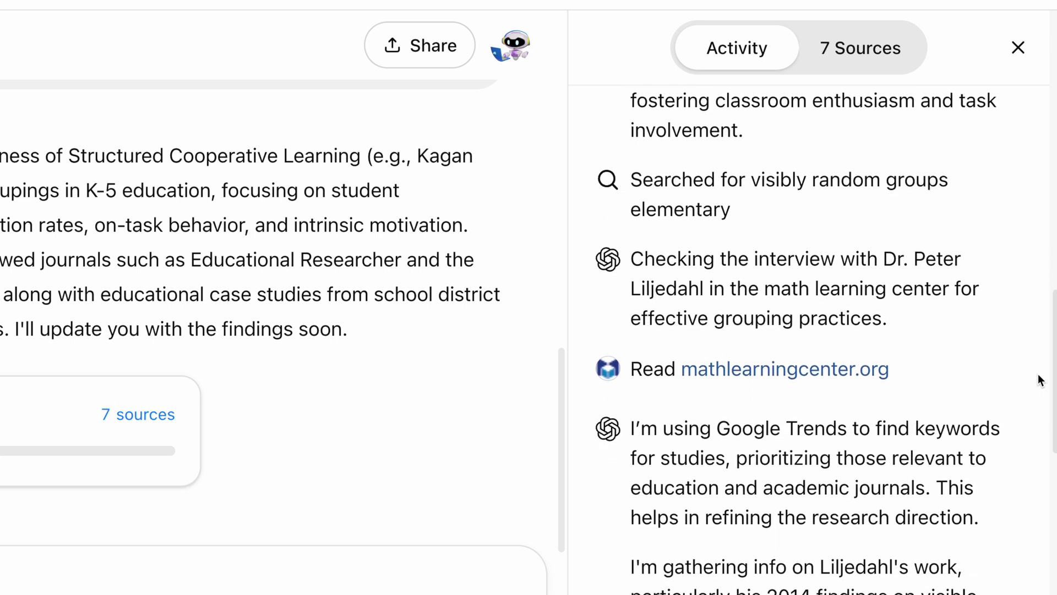
scroll(1040, 380, down, 2)
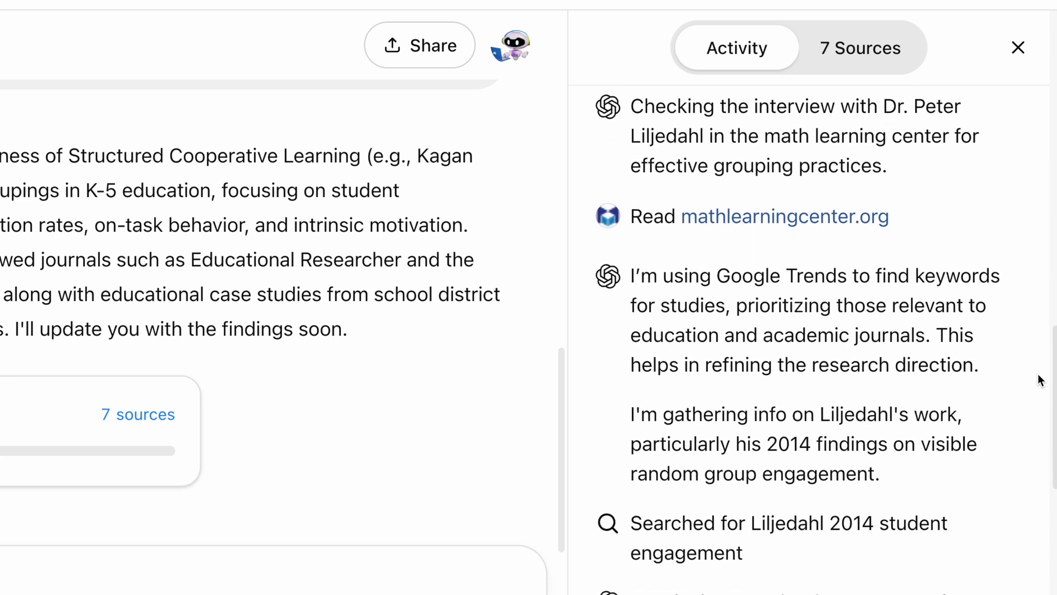
scroll(1040, 380, down, 3)
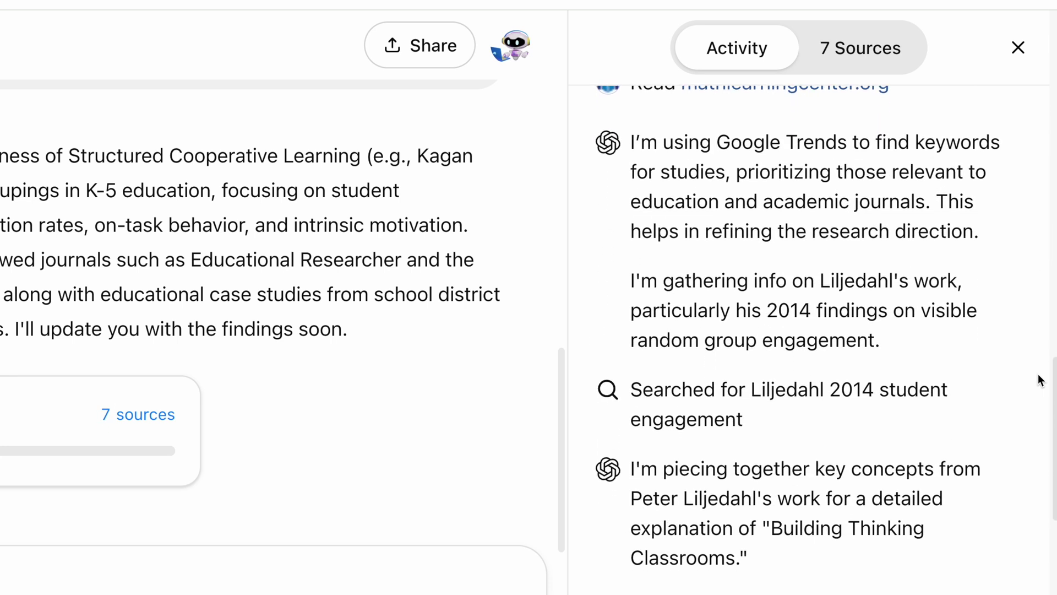
scroll(1040, 380, down, 3)
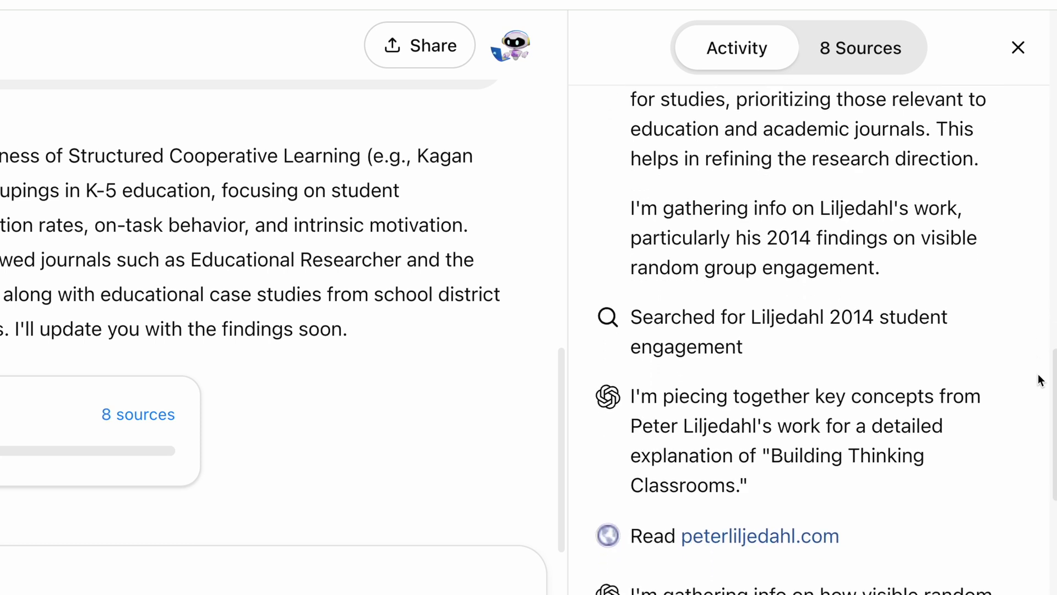
scroll(1039, 380, down, 3)
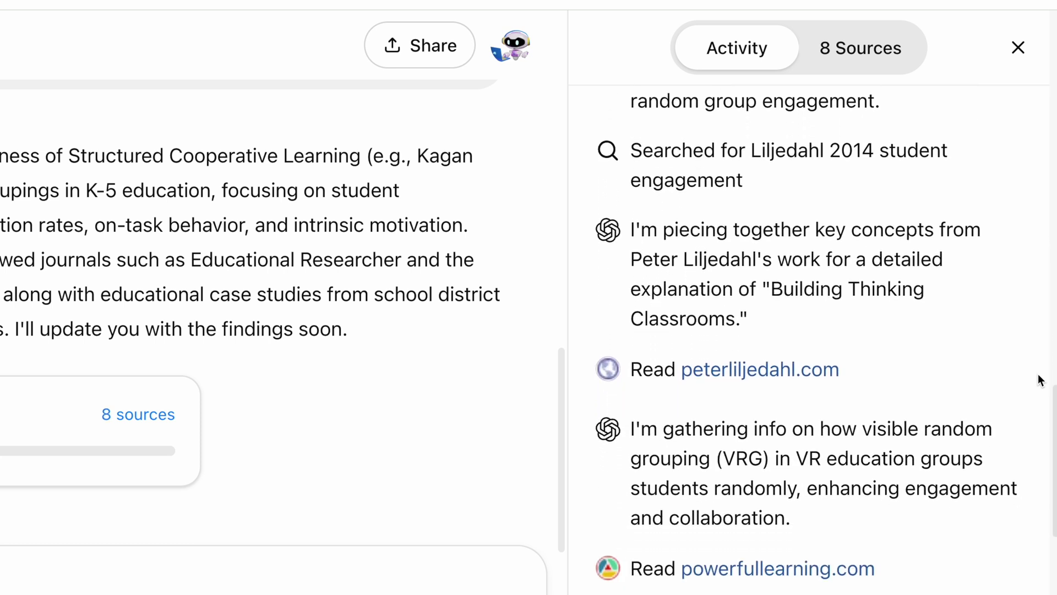
scroll(1040, 380, down, 2)
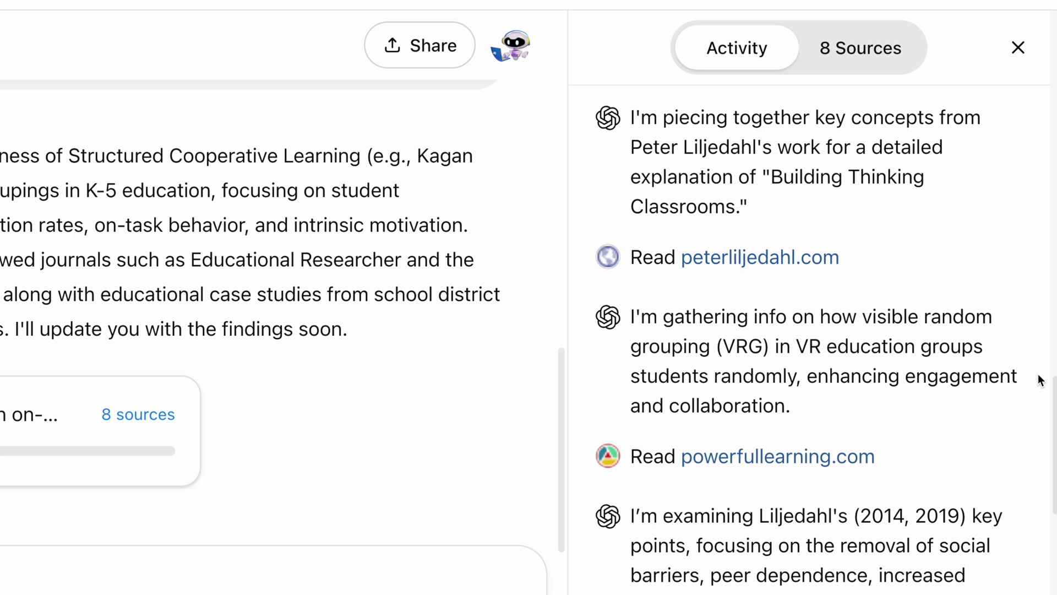
scroll(1038, 374, down, 2)
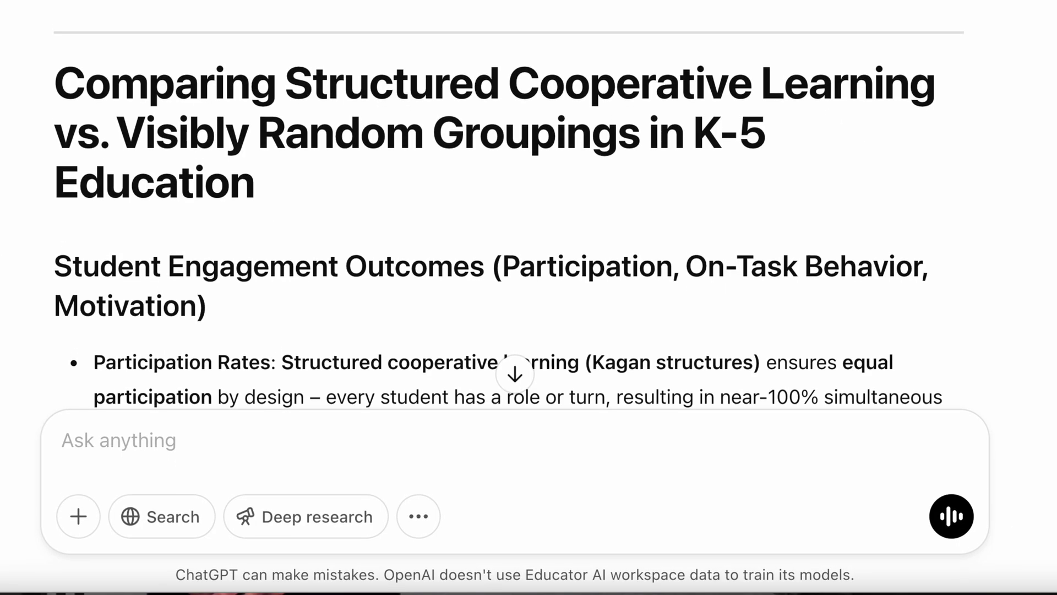
Read the finished report's student engagement outcomes and the unformatted comparison table that follows them
scroll(1018, 353, down, 6)
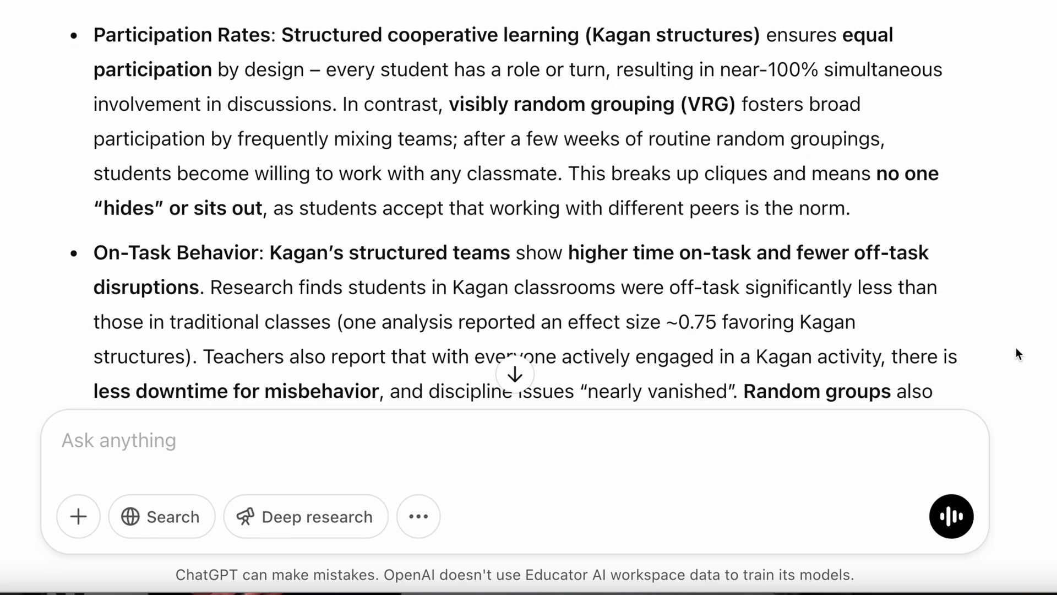
scroll(1018, 354, down, 1)
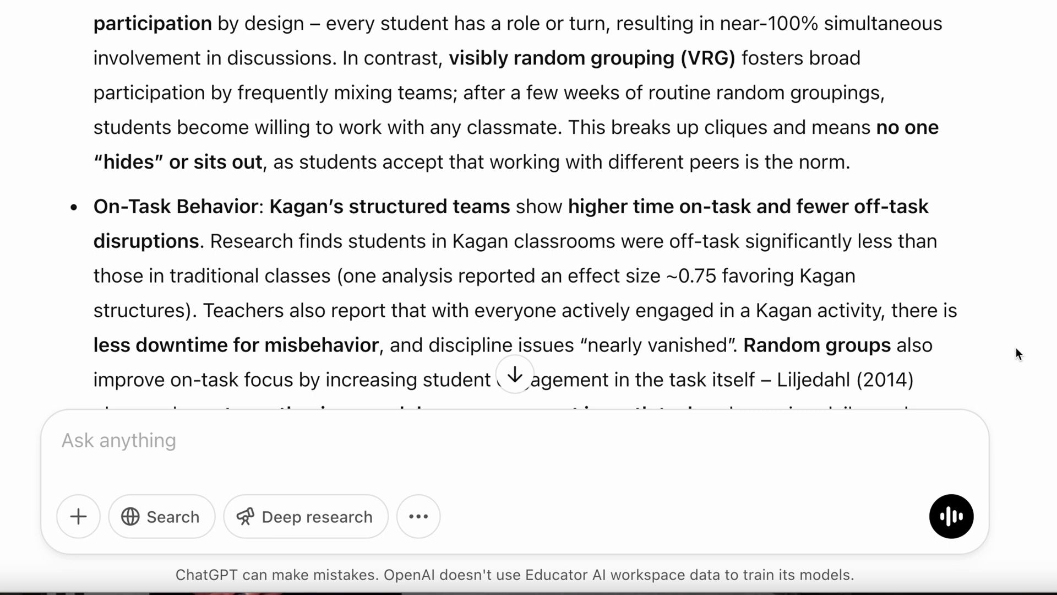
scroll(1015, 349, down, 10)
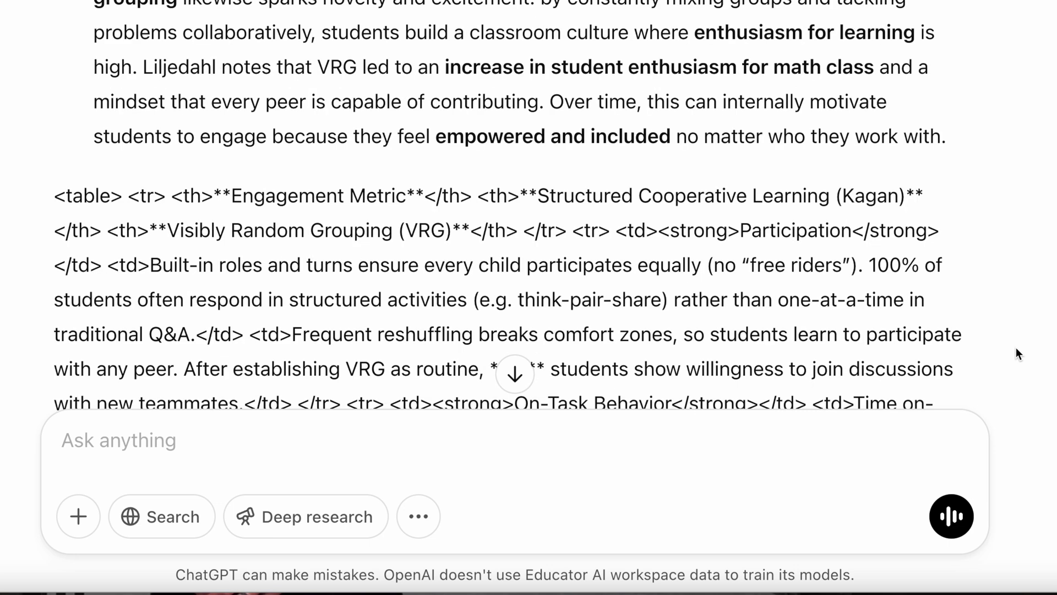
scroll(1016, 348, down, 3)
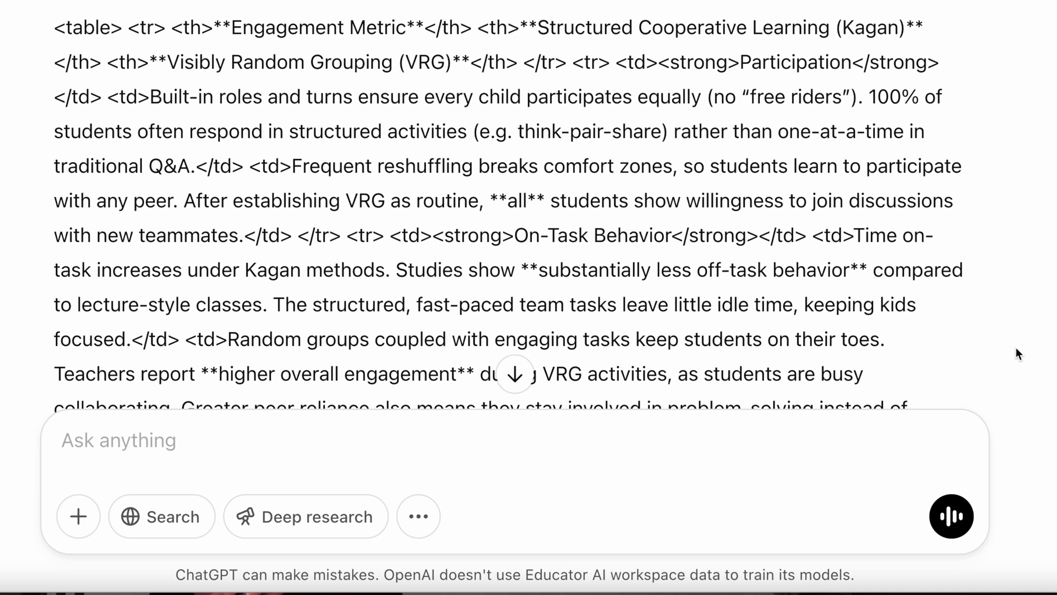
scroll(1016, 348, down, 5)
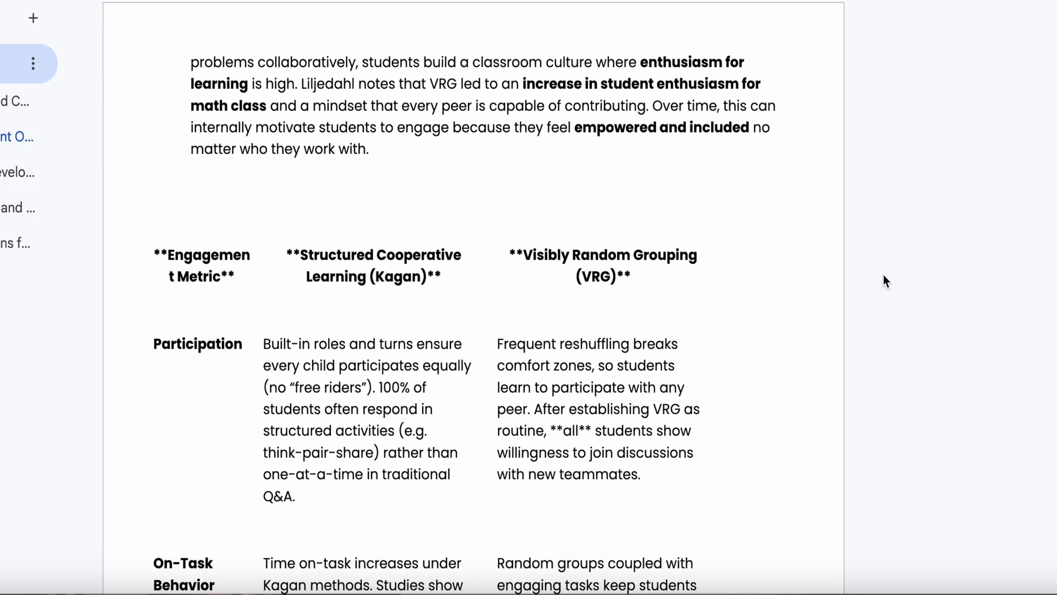
Read the report's copy in Google Docs, from the engagement comparison table through the practical implications for K-5 teachers and school leaders
scroll(883, 276, down, 1)
scroll(883, 275, down, 3)
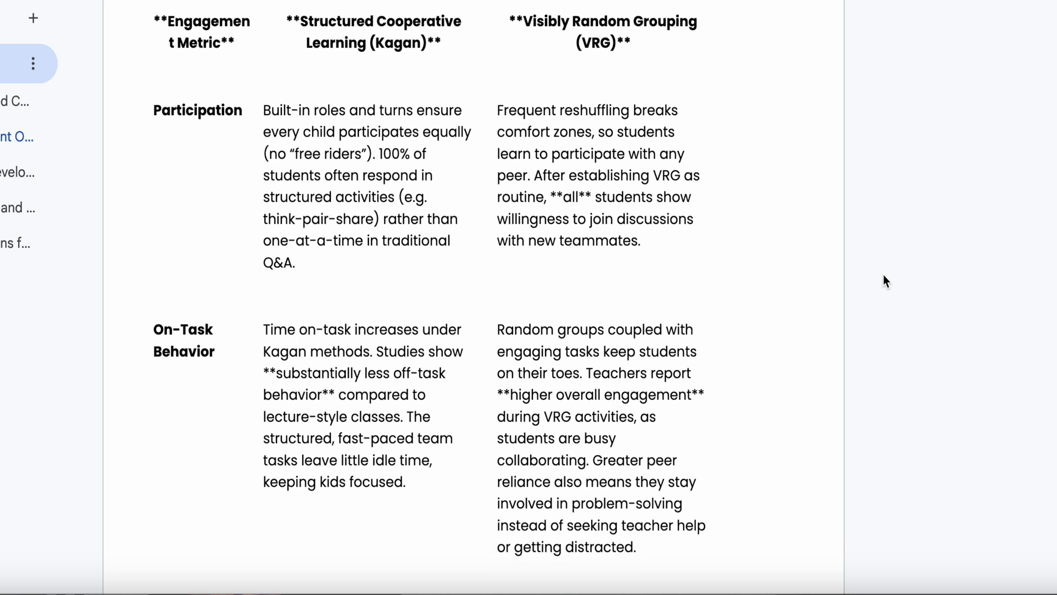
scroll(883, 275, down, 5)
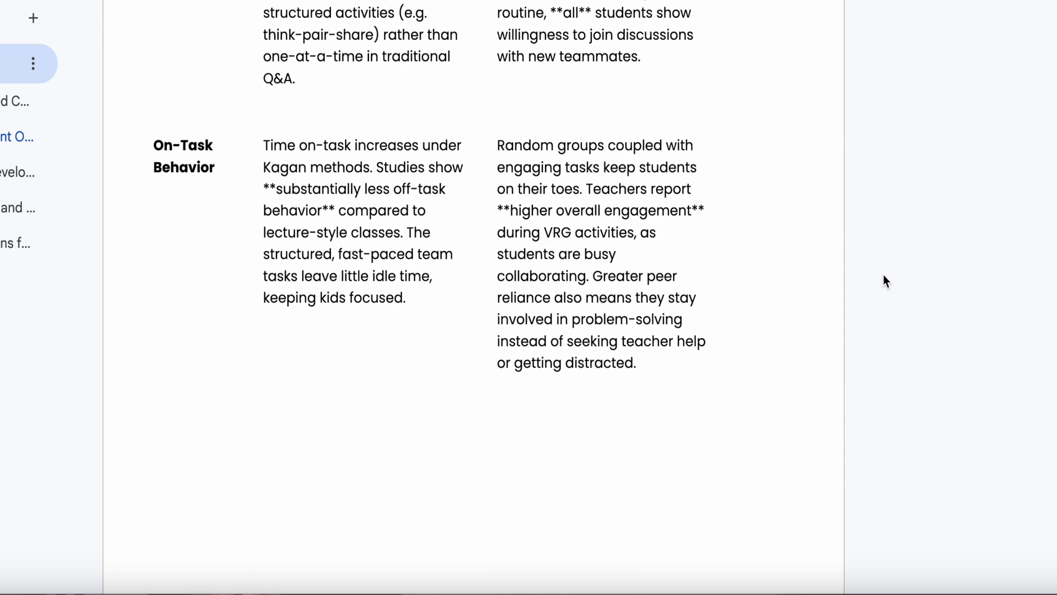
scroll(883, 281, down, 8)
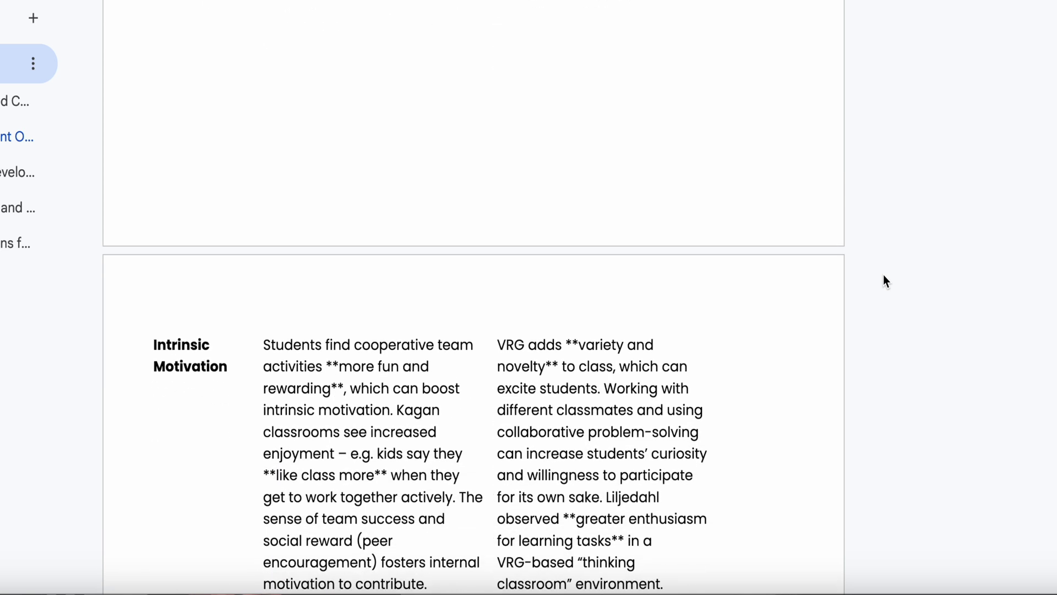
scroll(883, 275, down, 7)
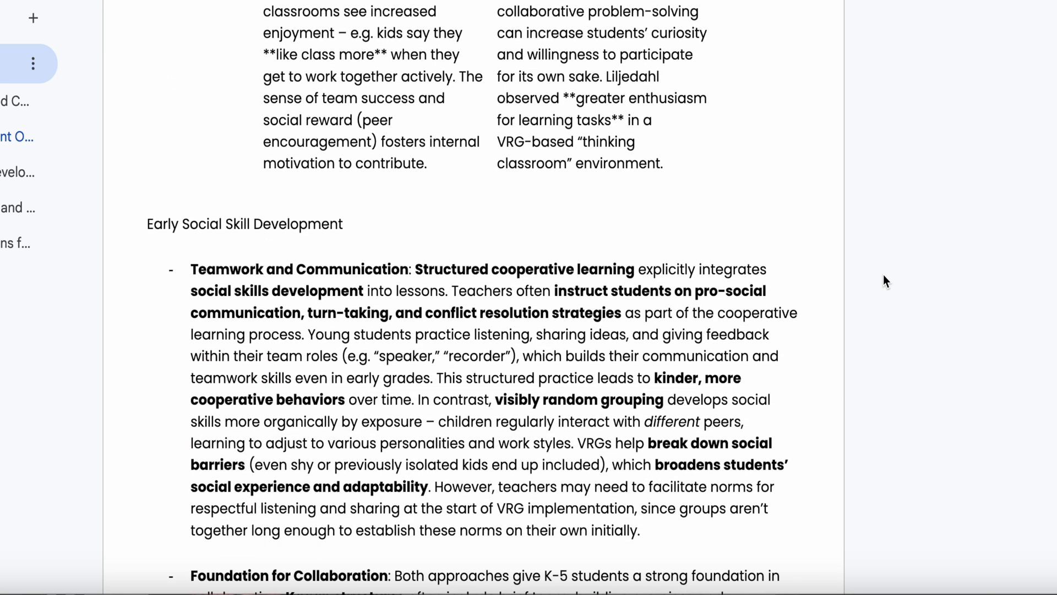
scroll(883, 275, down, 7)
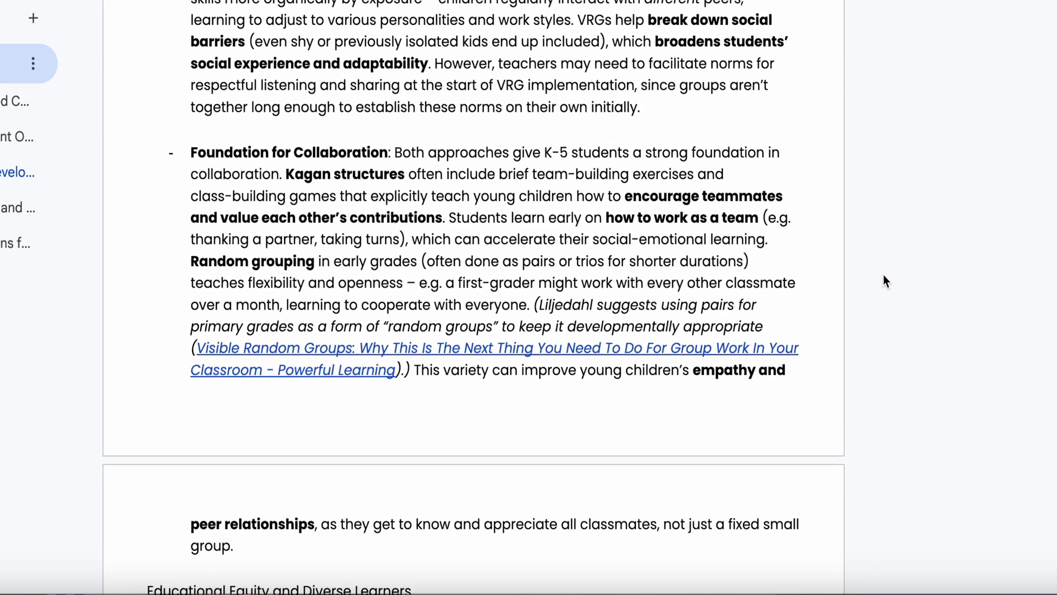
scroll(883, 281, down, 5)
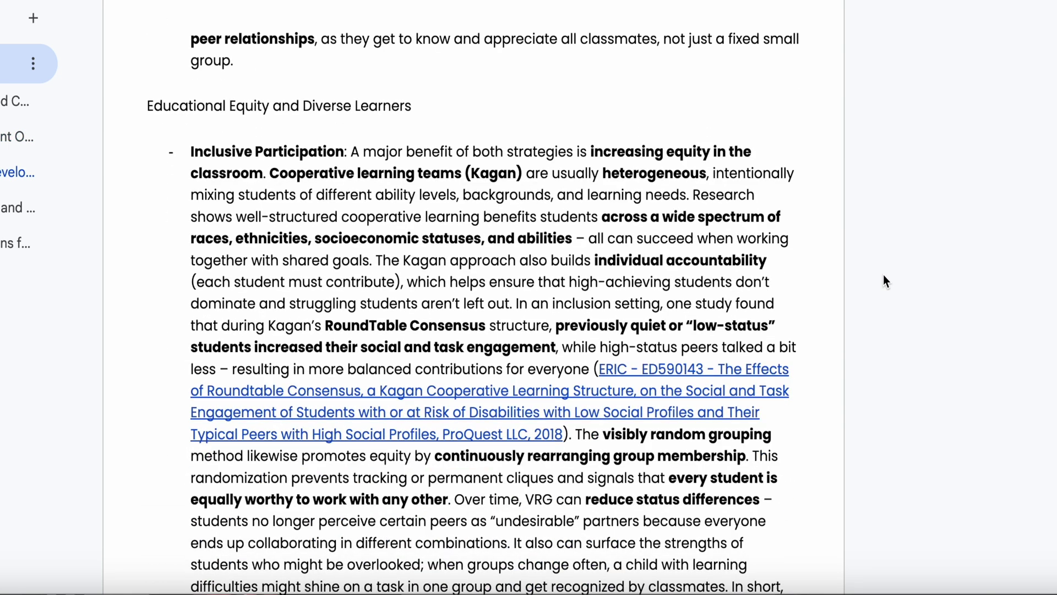
scroll(883, 281, down, 4)
scroll(883, 281, down, 4)
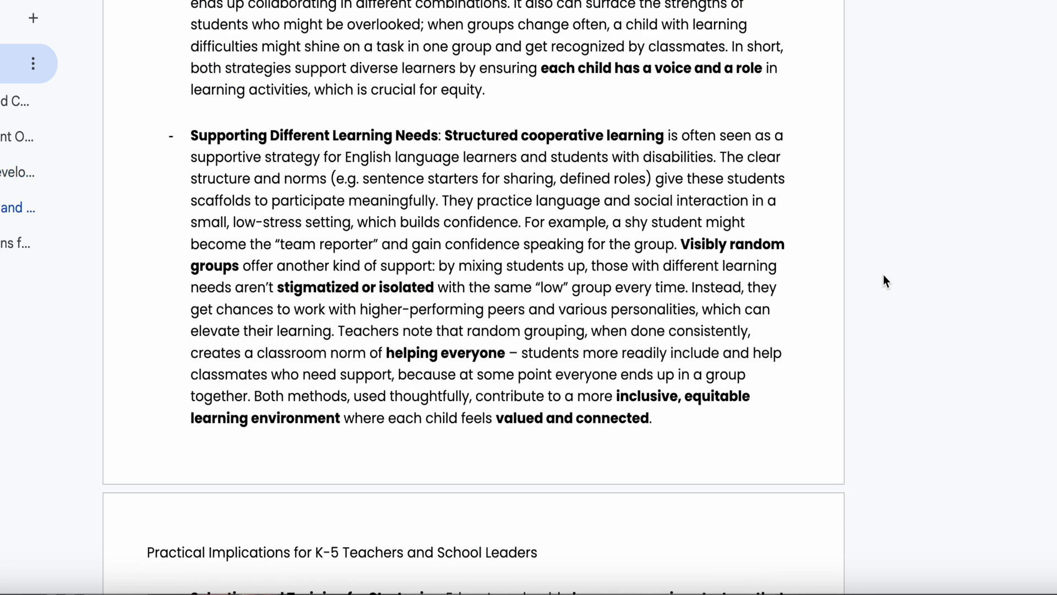
scroll(883, 281, down, 4)
scroll(883, 275, down, 6)
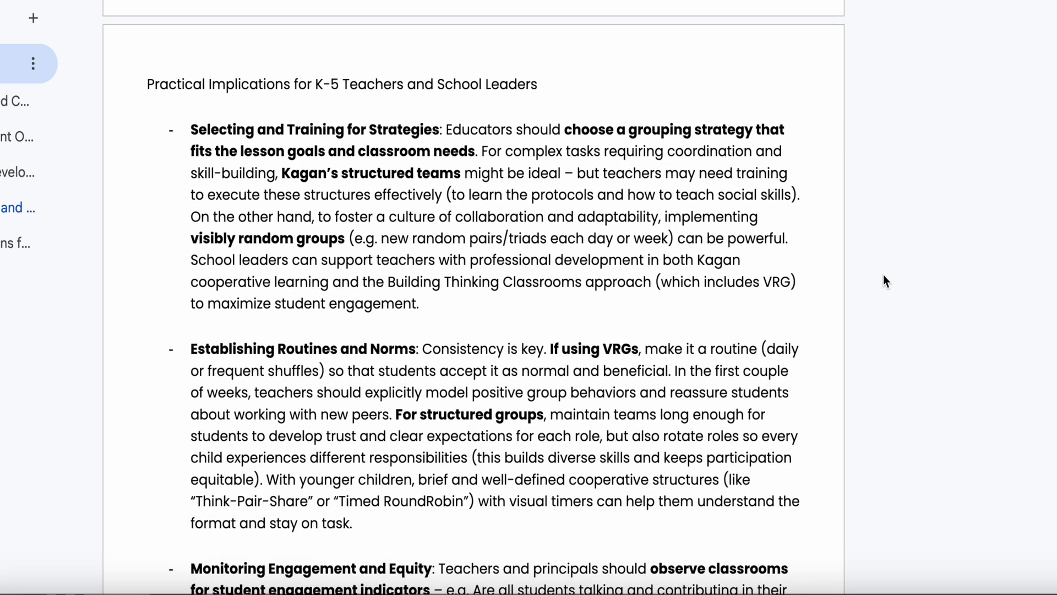
scroll(883, 275, down, 6)
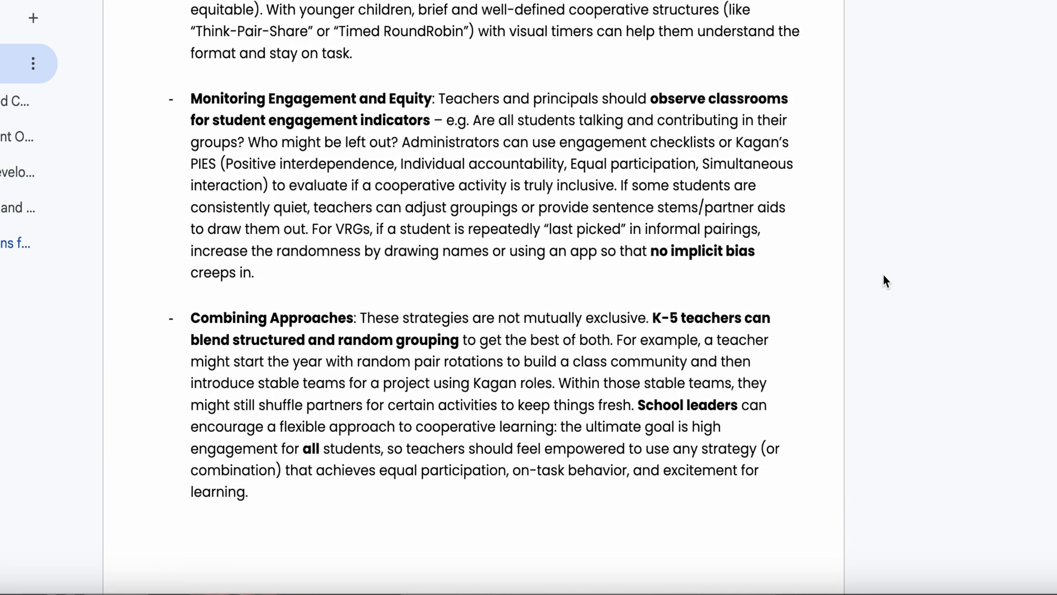
scroll(883, 275, down, 6)
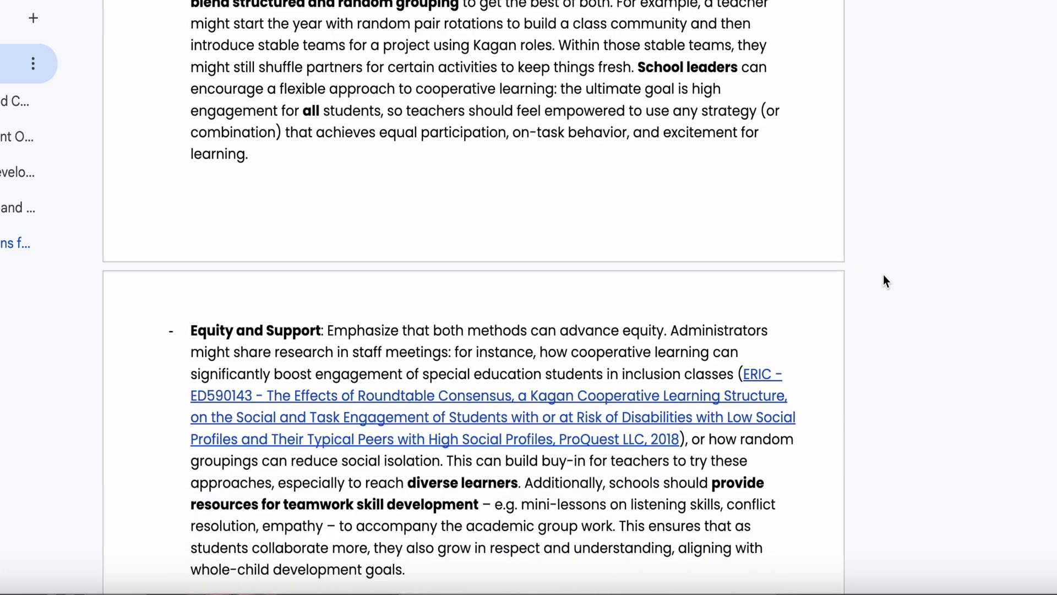
scroll(883, 274, down, 3)
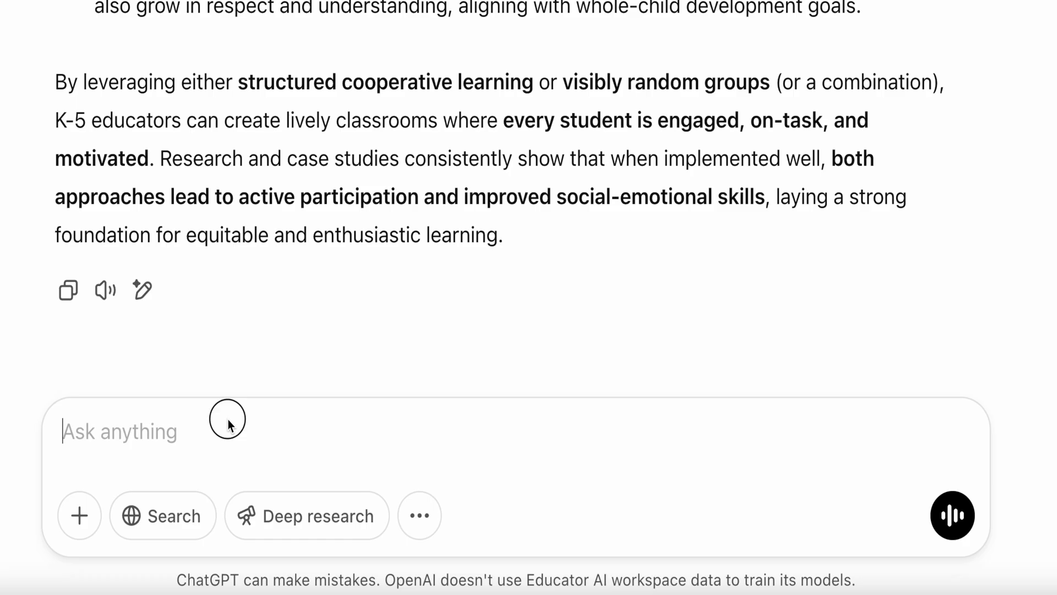
Send ChatGPT the follow-up prompt "Please provide the citations in APA format"
text(Please provide the citations in APA fomr)
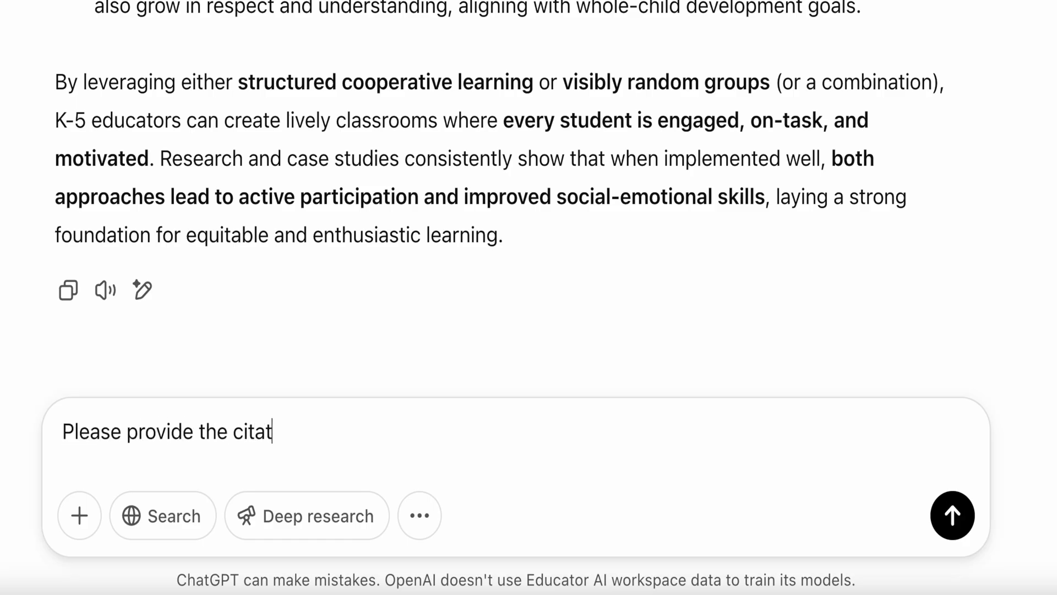
key(BackSpace)
key(BackSpace)
text(rmat)
key(Return)
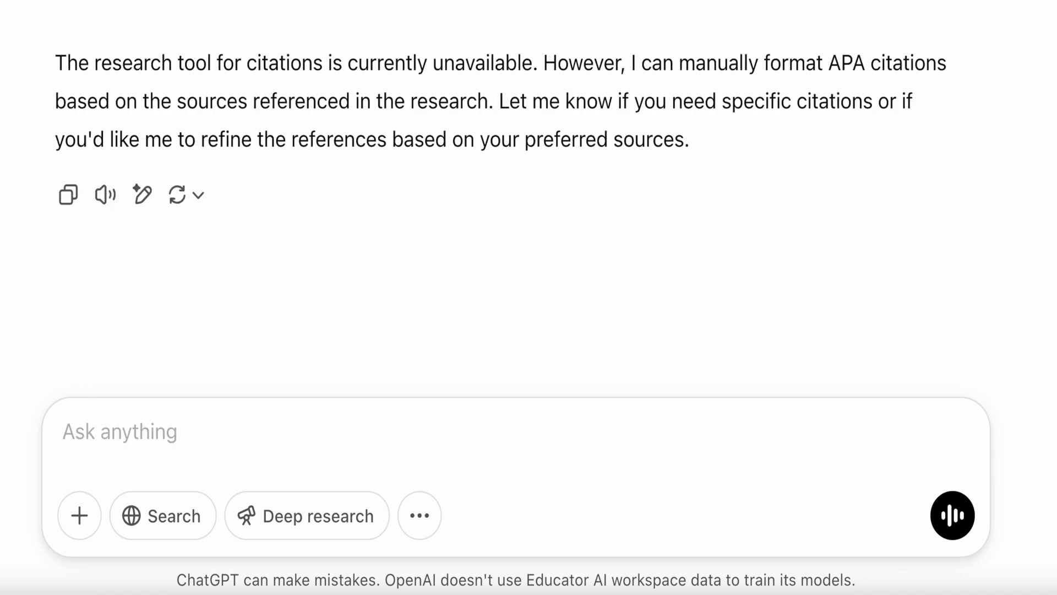
click(81, 432)
text(Cite the re)
key(BackSpace)
key(BackSpace)
Copy "manually format APA citations based on the sources referenced in the research." from the reply, send it as the prompt, and review the citations
drag(678, 68, 493, 106)
key(super+c)
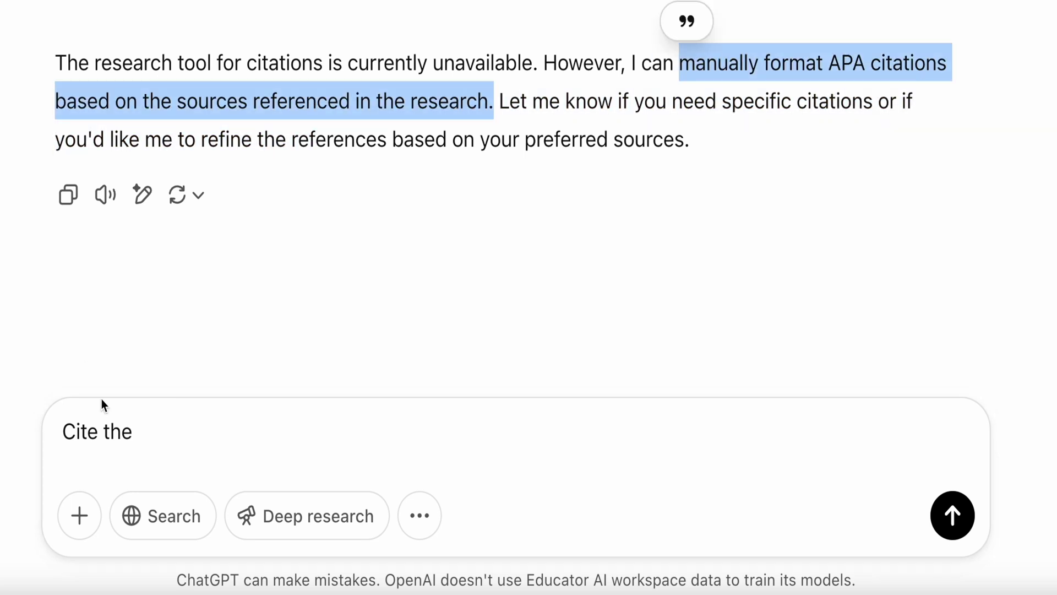
triple_click(99, 431)
key(super+v)
key(Return)
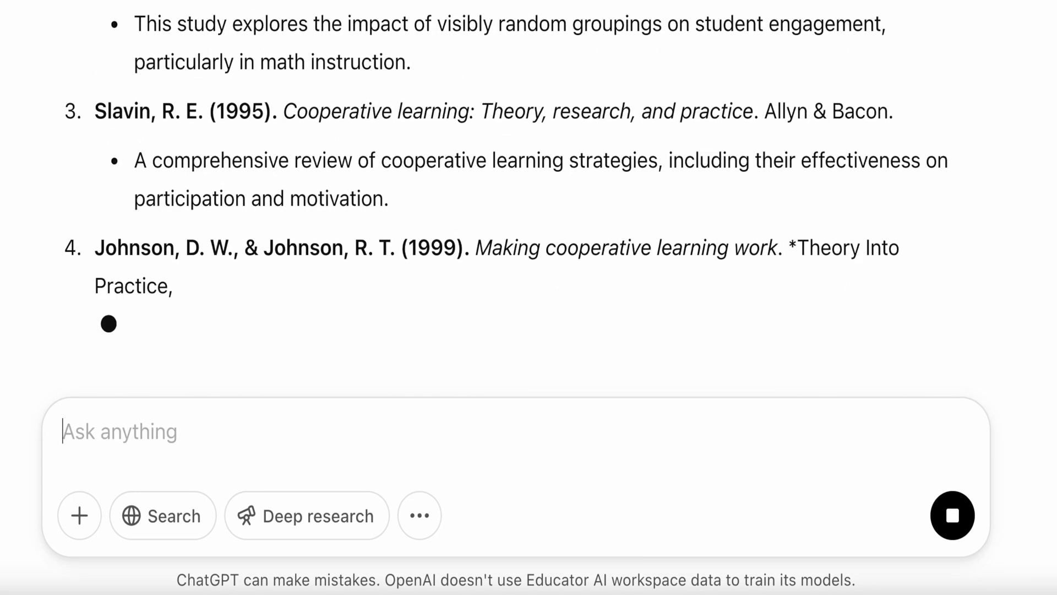
scroll(529, 193, up, 8)
scroll(528, 192, down, 14)
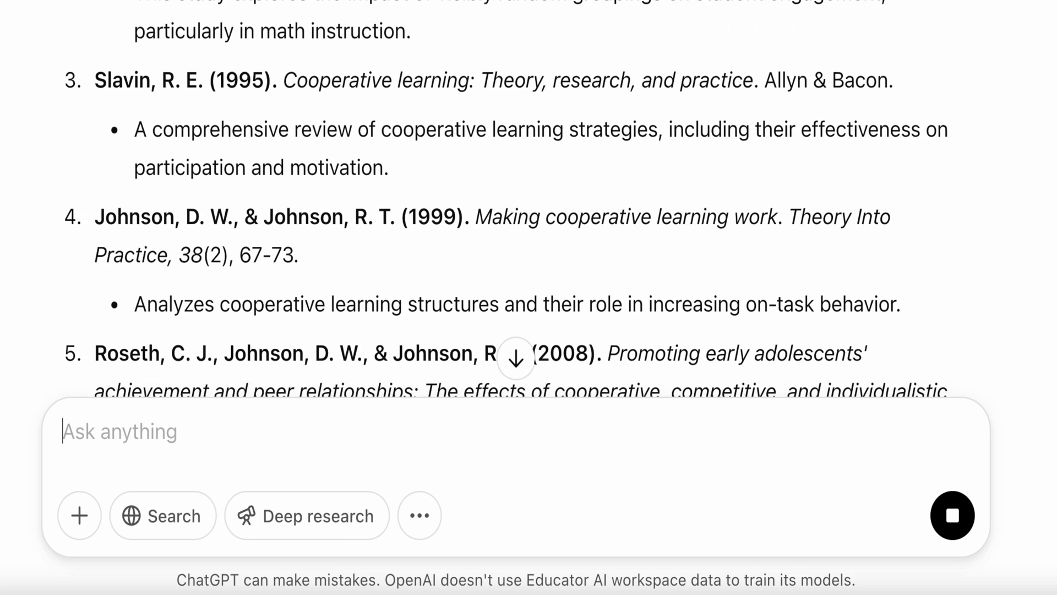